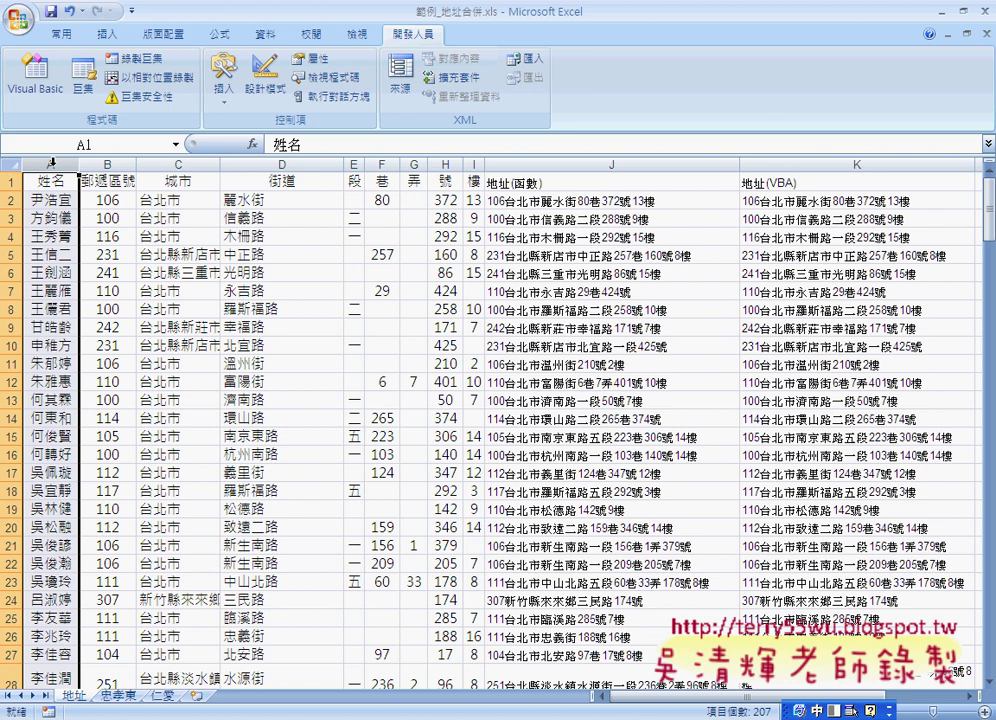
Select the 郵遞區號 and 城市 columns, then load the Google homepage in a new browser tab
left_click(105, 163)
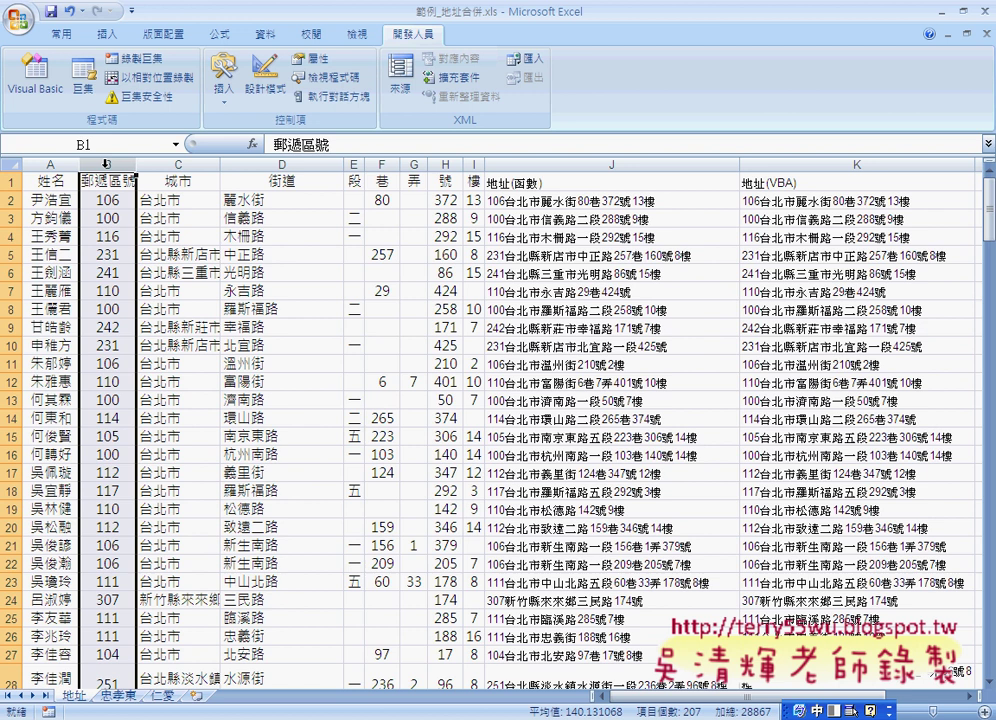
left_click(150, 162)
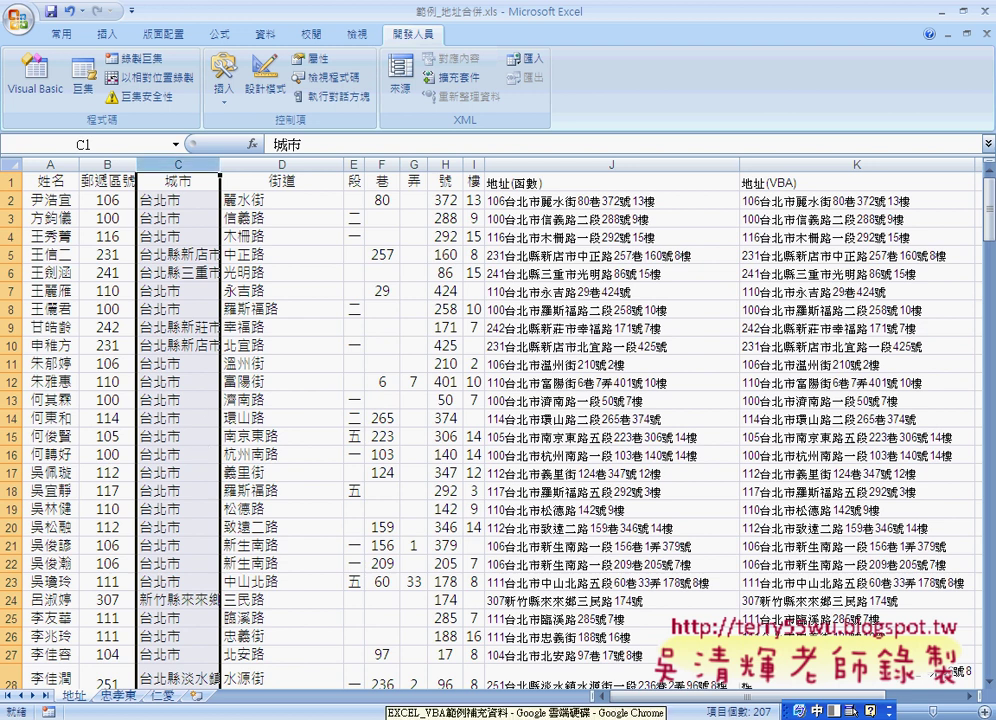
left_click(525, 714)
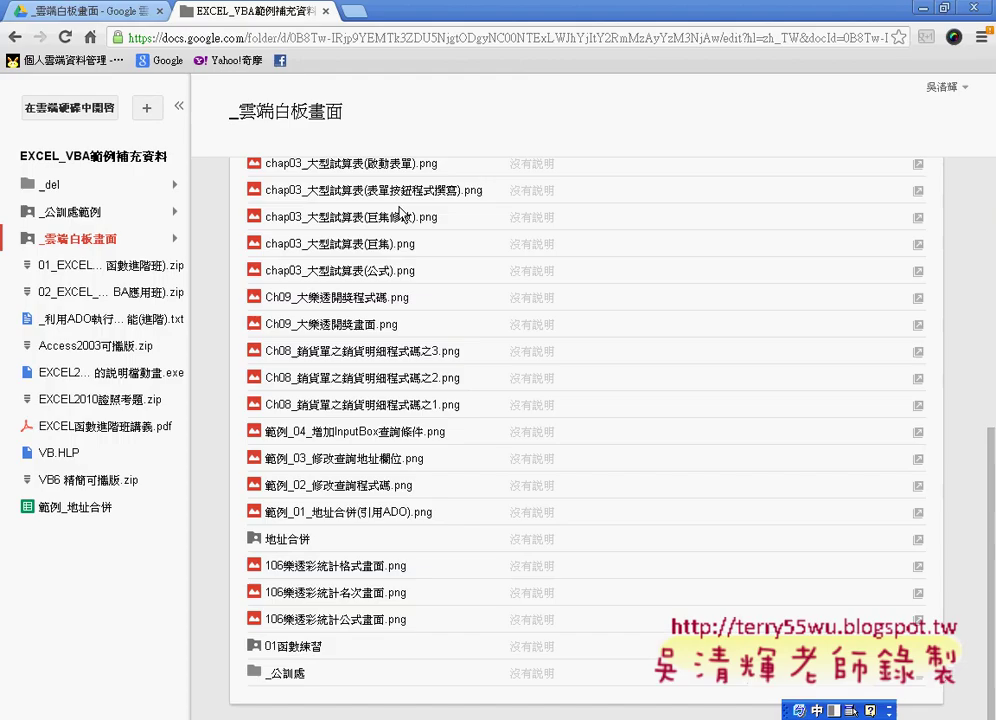
left_click(354, 11)
left_click(162, 61)
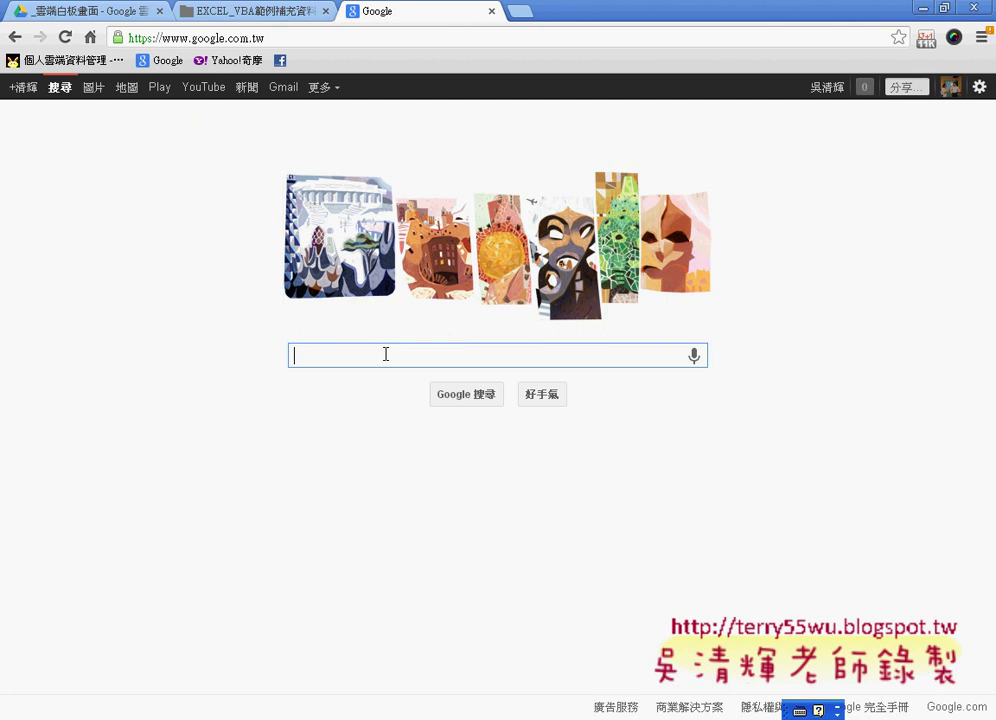
left_click(926, 8)
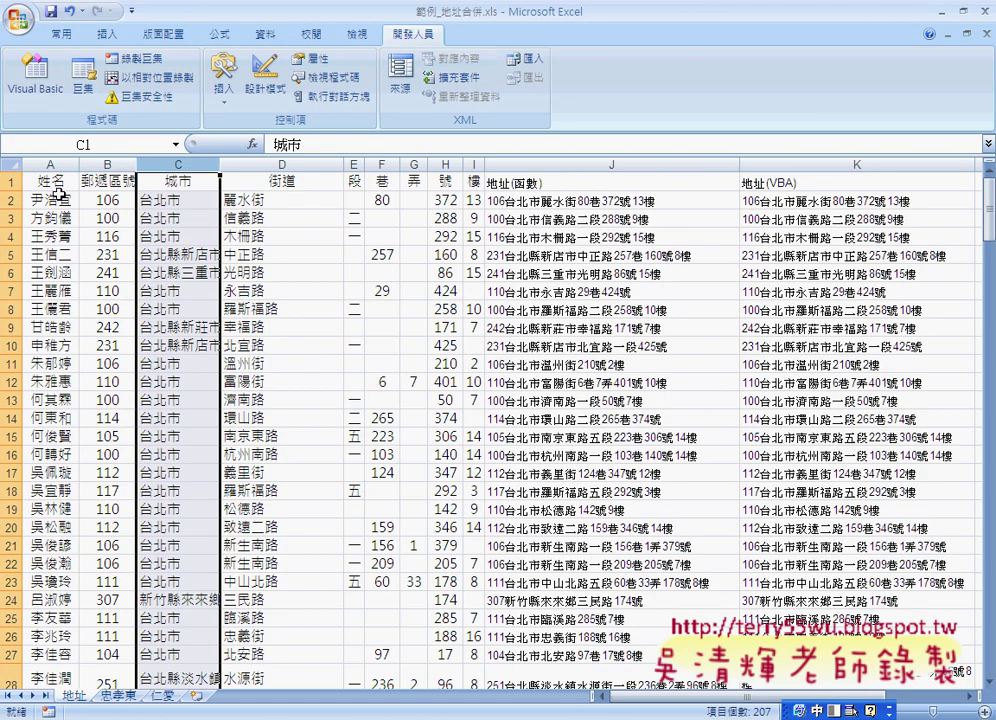
Back on the address sheet, turn on Design Mode and copy the 關鍵字查詢 button
left_click(52, 199)
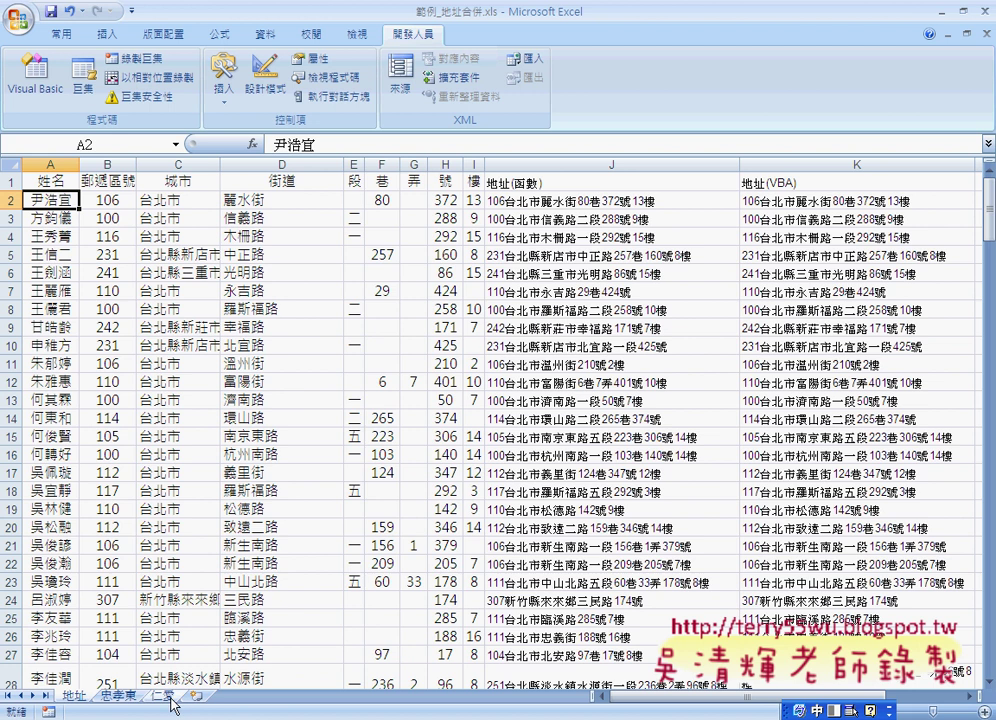
left_click_drag(731, 706, 800, 705)
left_click(264, 75)
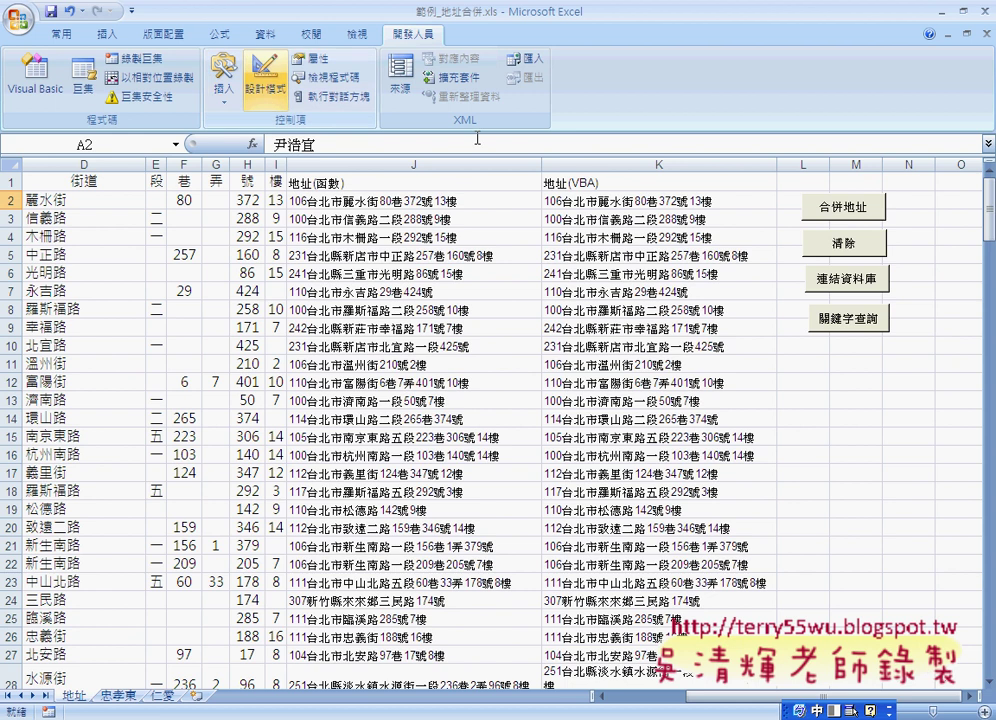
right_click(849, 320)
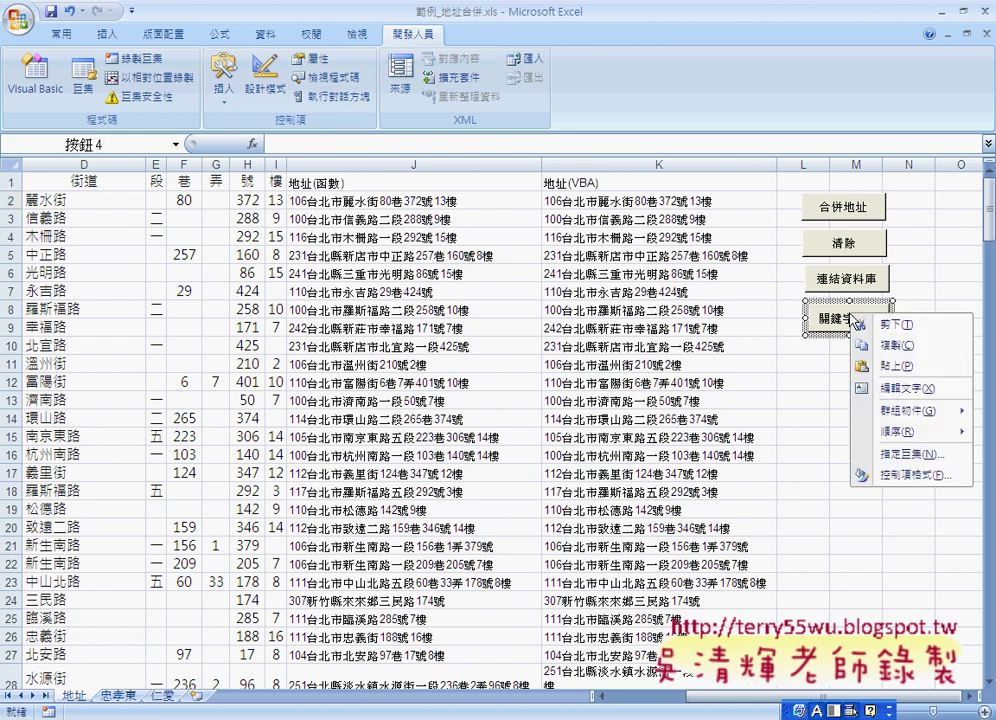
left_click(862, 345)
Paste the button copy at L11 just below 關鍵字查詢 and relabel it 姓名查詢
left_click(805, 364)
right_click(805, 364)
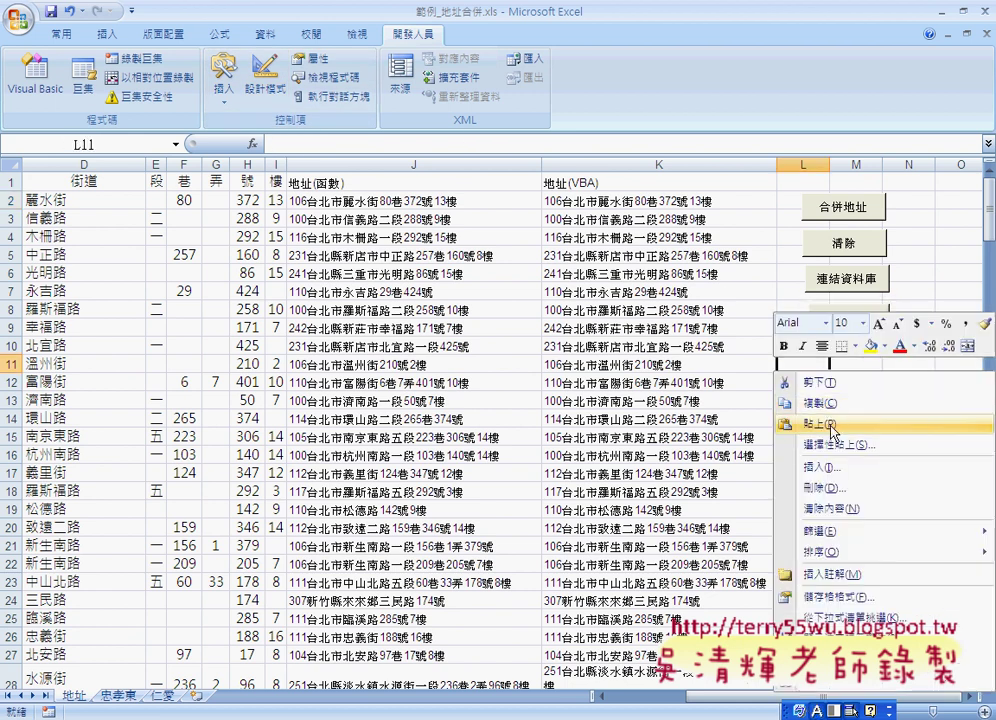
left_click(829, 424)
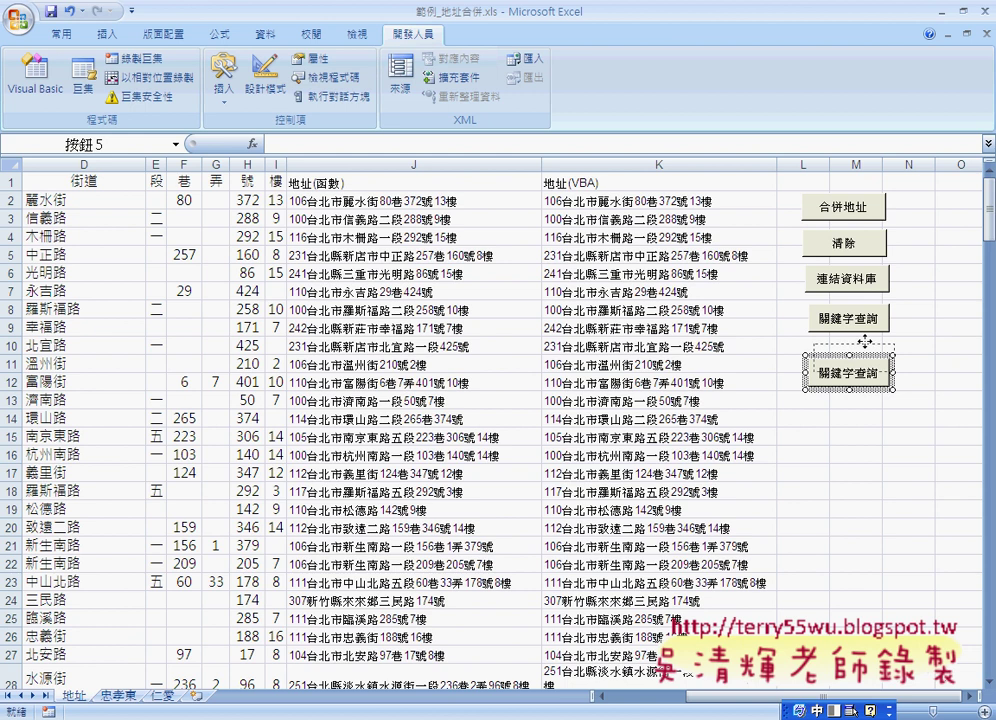
left_click_drag(856, 391, 861, 377)
double_click(829, 347)
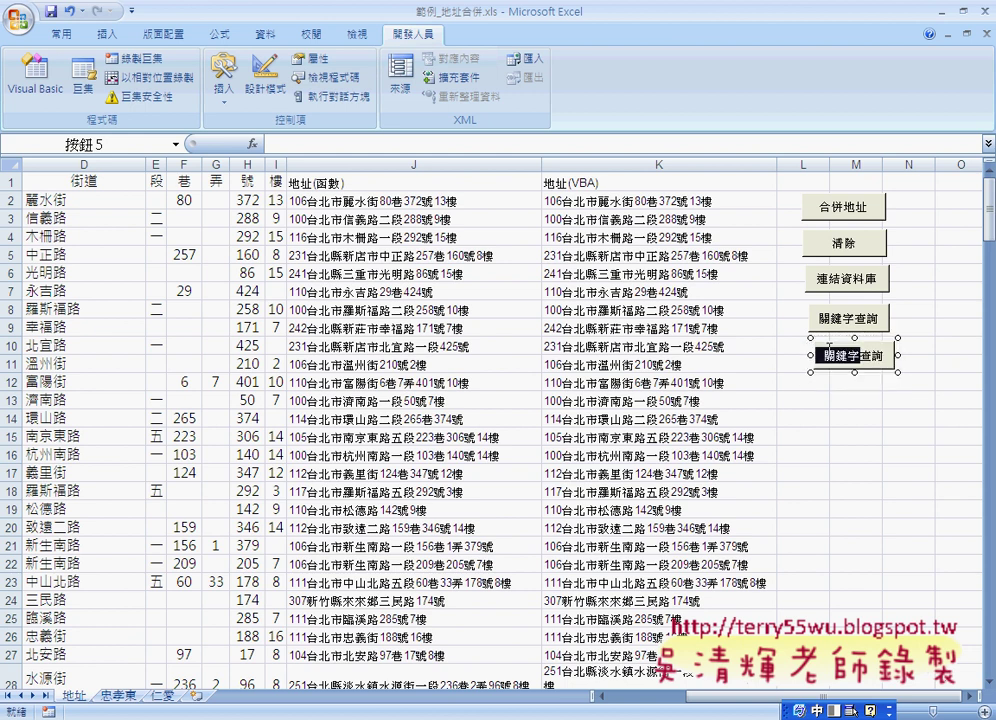
type("e")
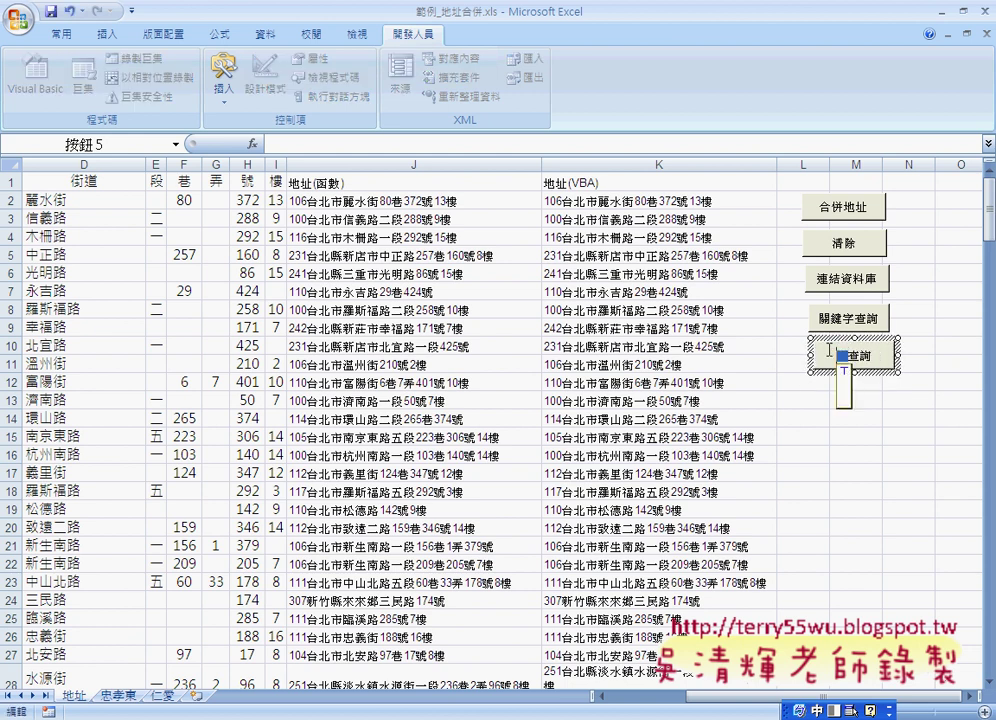
type("性")
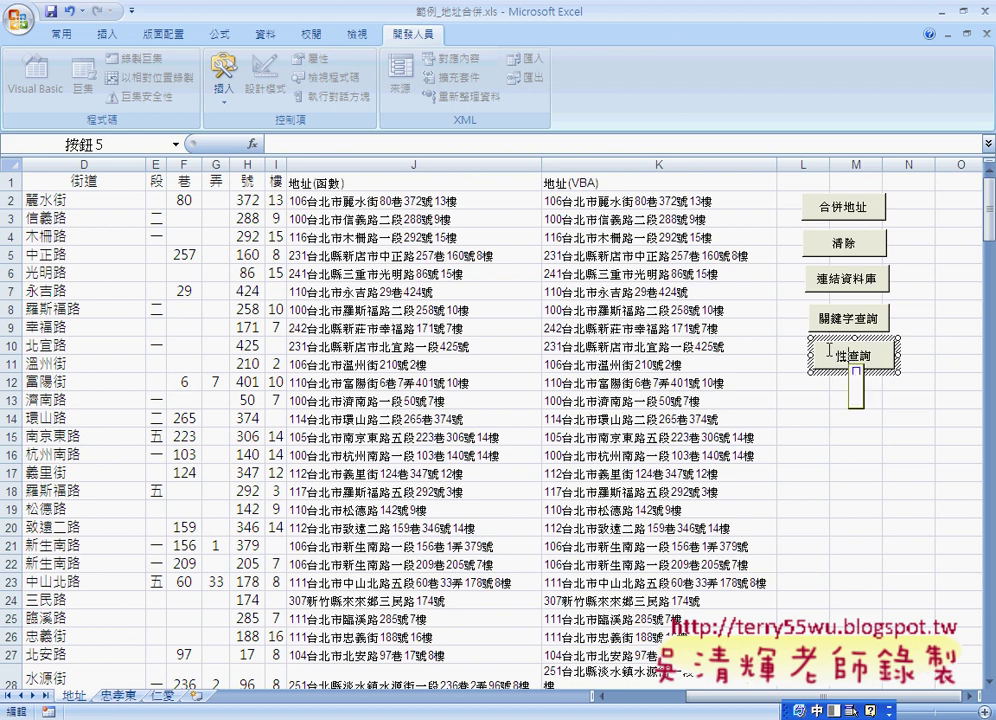
type("ㄥ")
type("名")
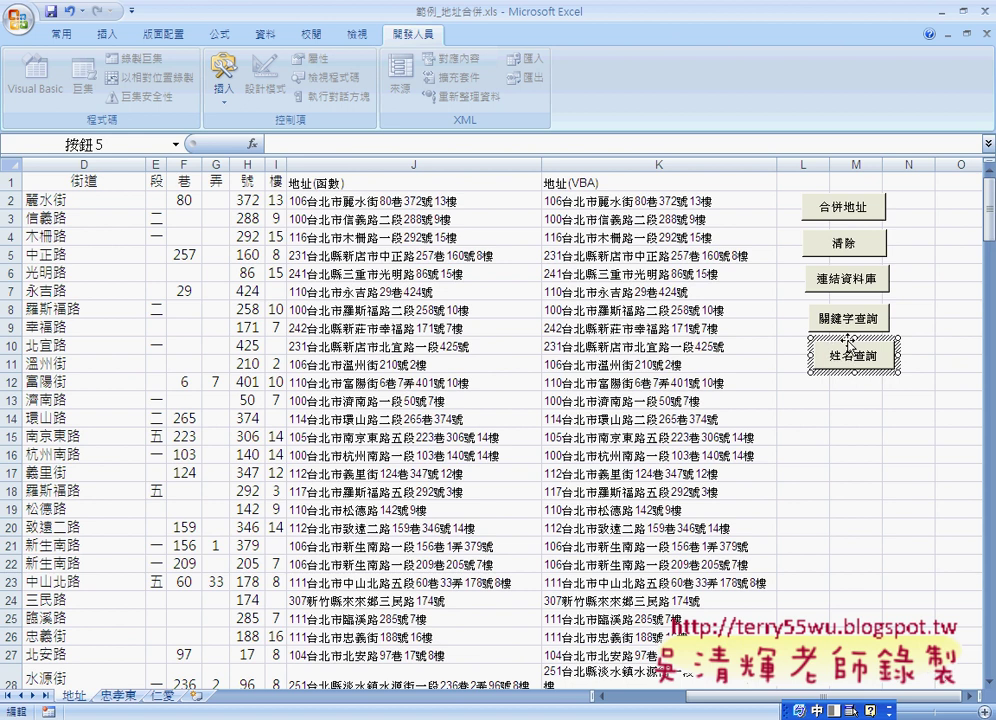
Open the VB editor with Alt+F11 and select the whole Sub 關鍵字查詢 through End Sub
key("alt+F11")
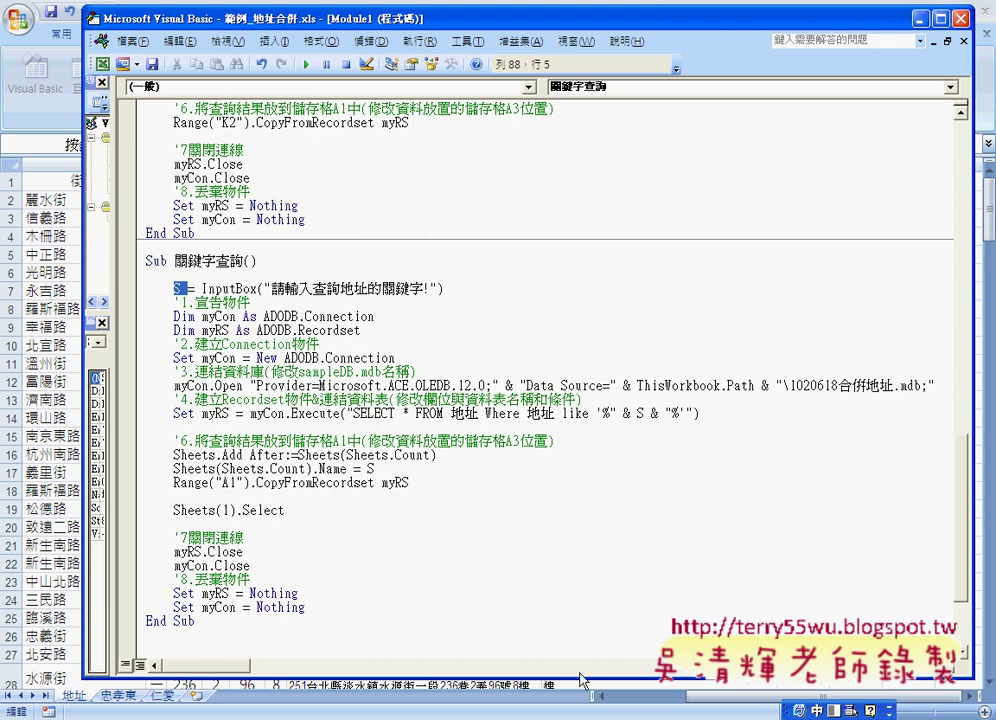
left_click(611, 711)
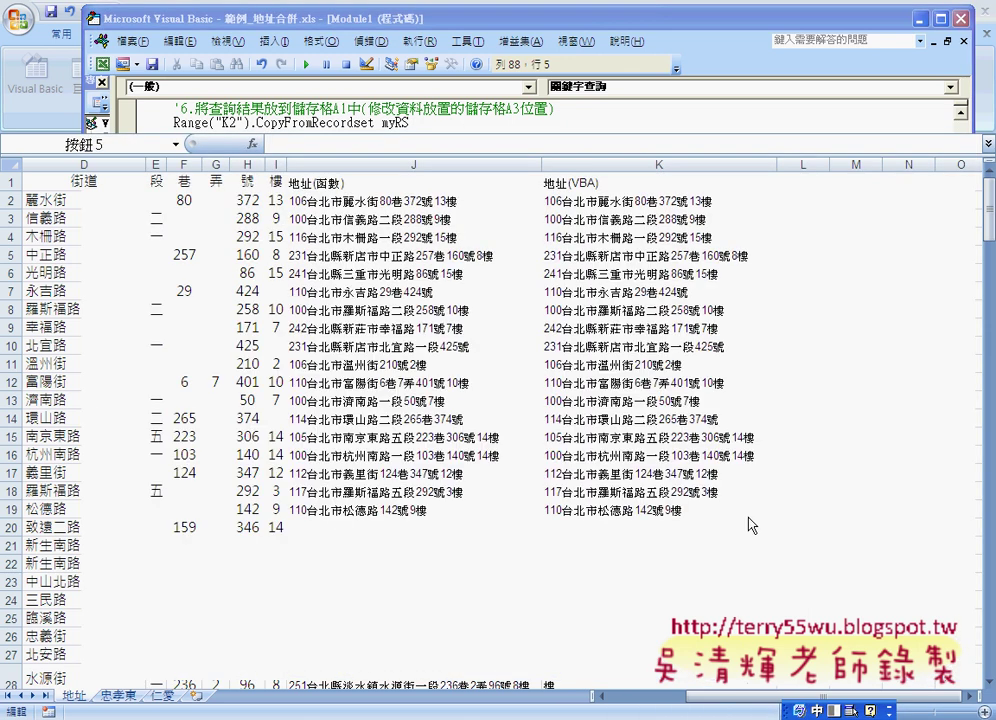
key("alt+F11")
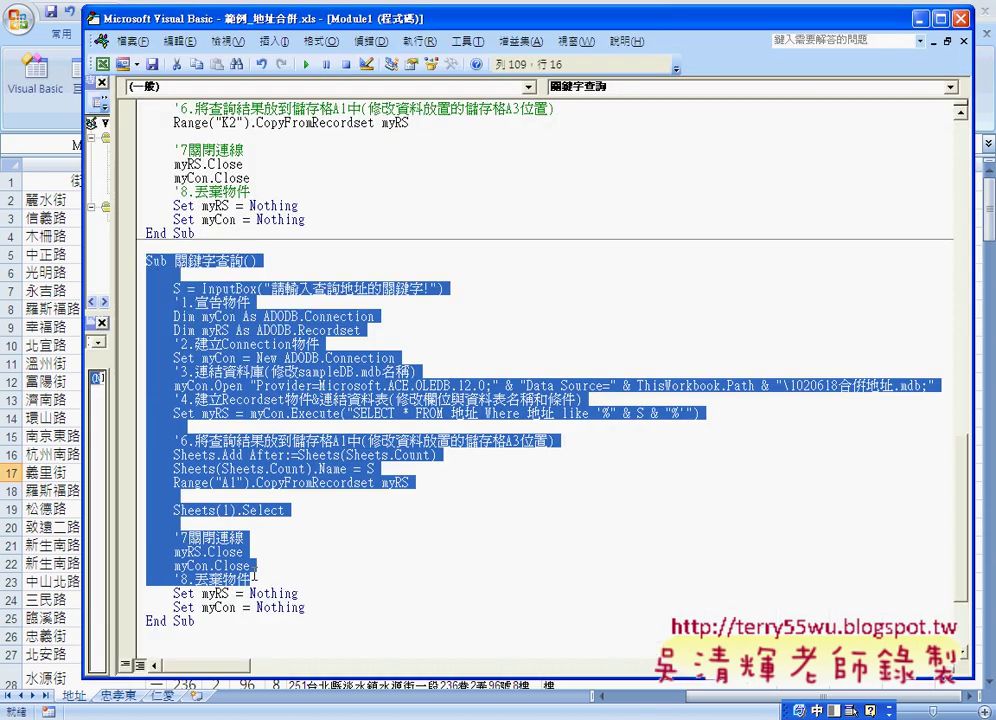
left_click_drag(146, 261, 230, 621)
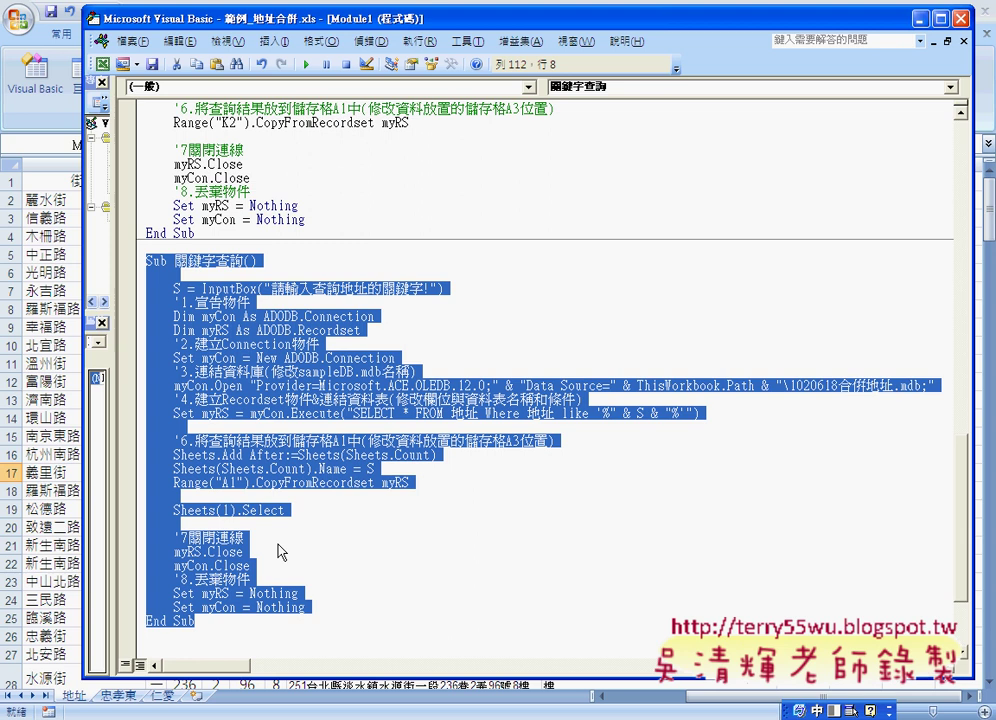
Duplicate the 關鍵字查詢 procedure right after its End Sub
key("ctrl+c")
left_click(197, 631)
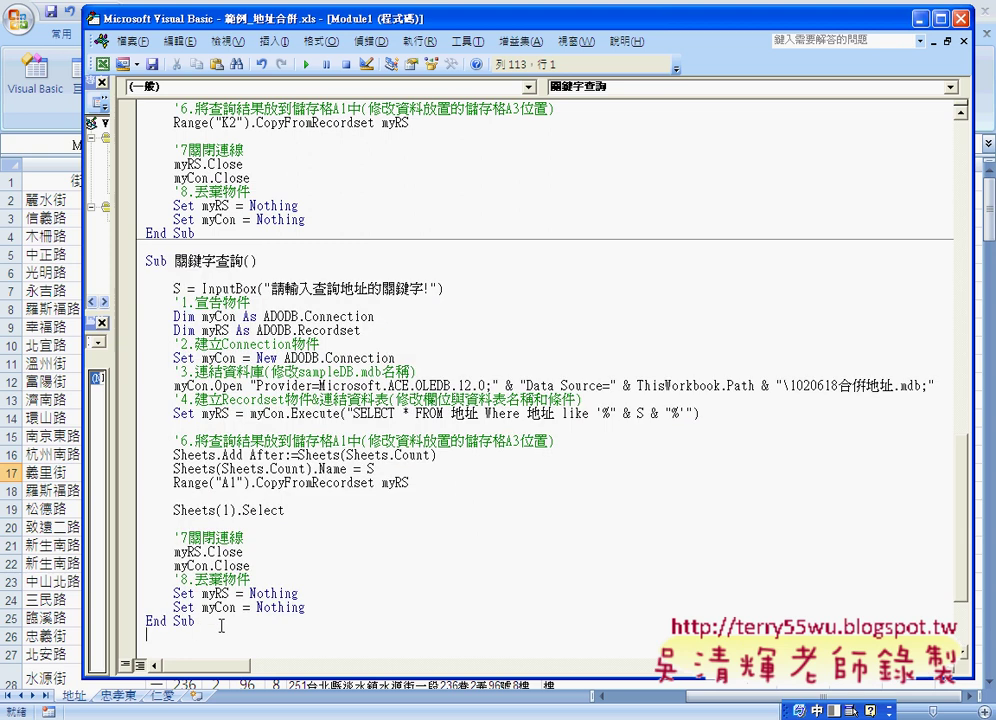
key("ctrl+v")
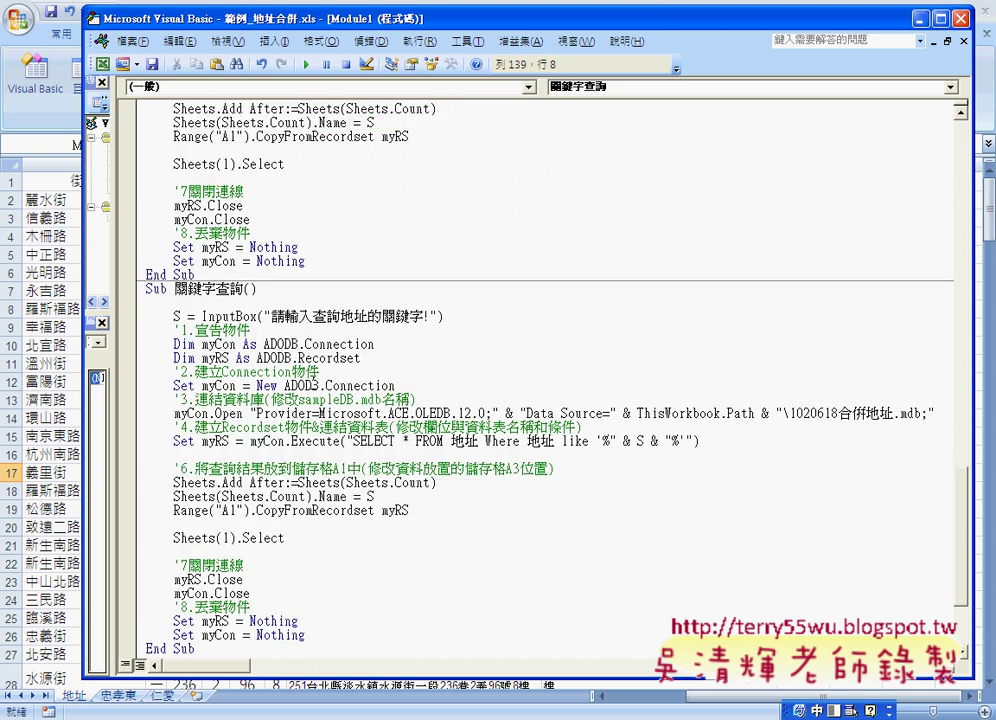
Rename the copy to Sub 姓名查詢 and remove 地址 from its InputBox prompt
left_click_drag(175, 289, 215, 289)
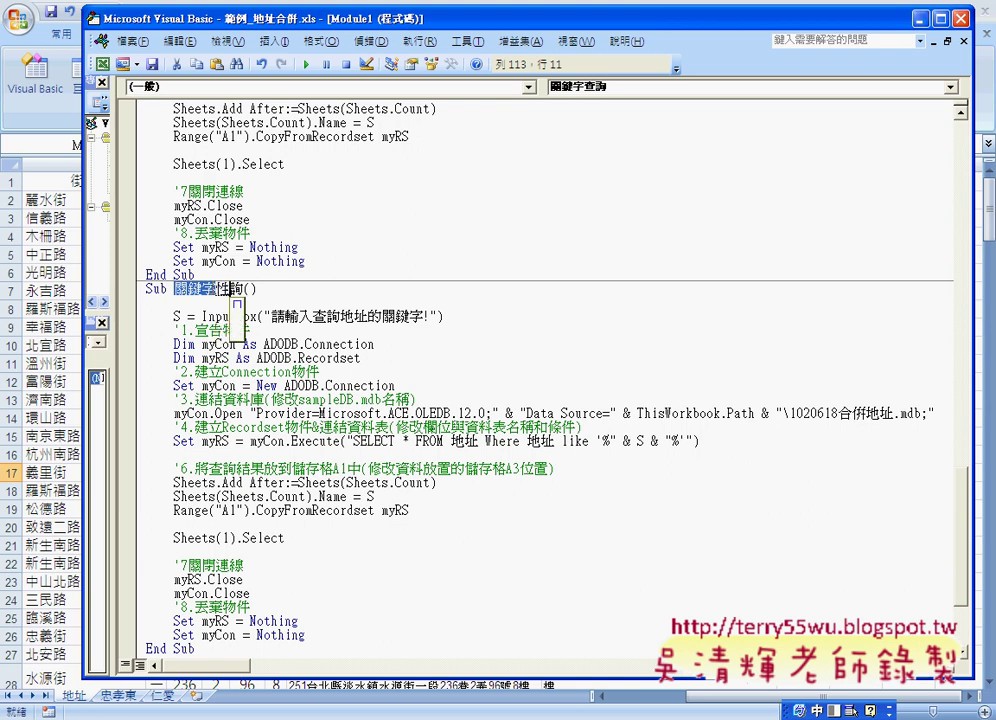
type("姓名")
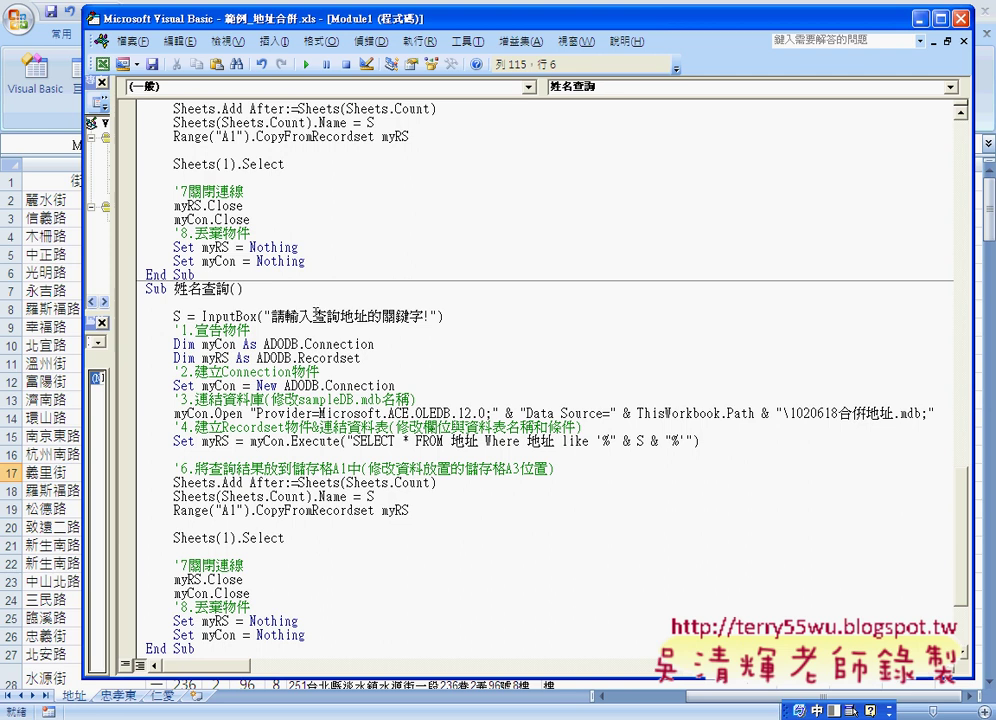
left_click_drag(313, 316, 368, 316)
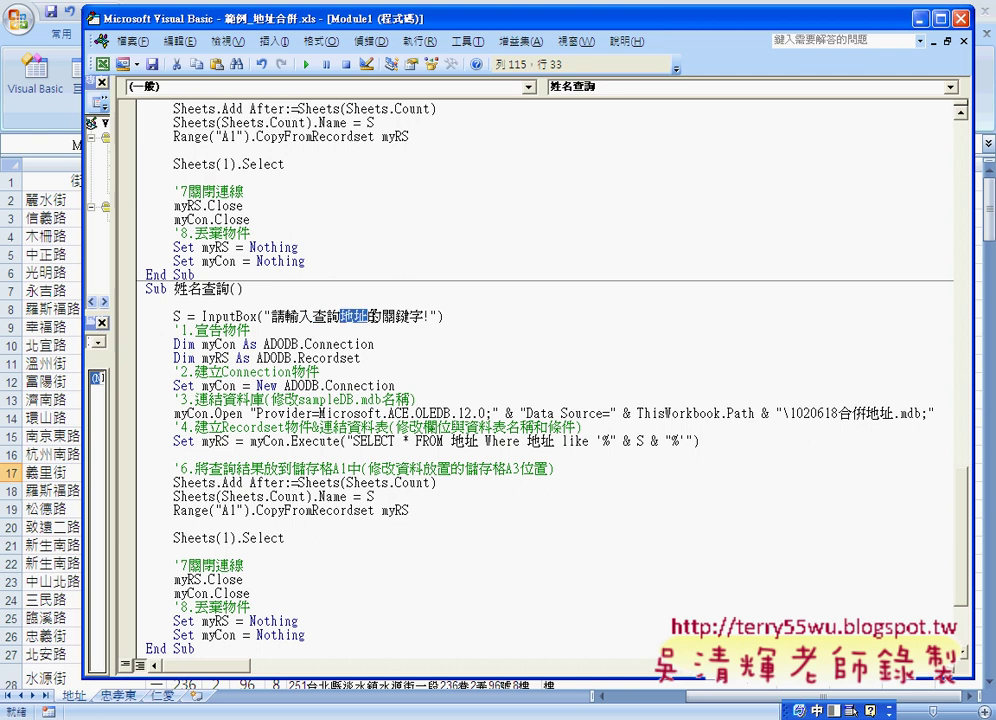
key("BackSpace")
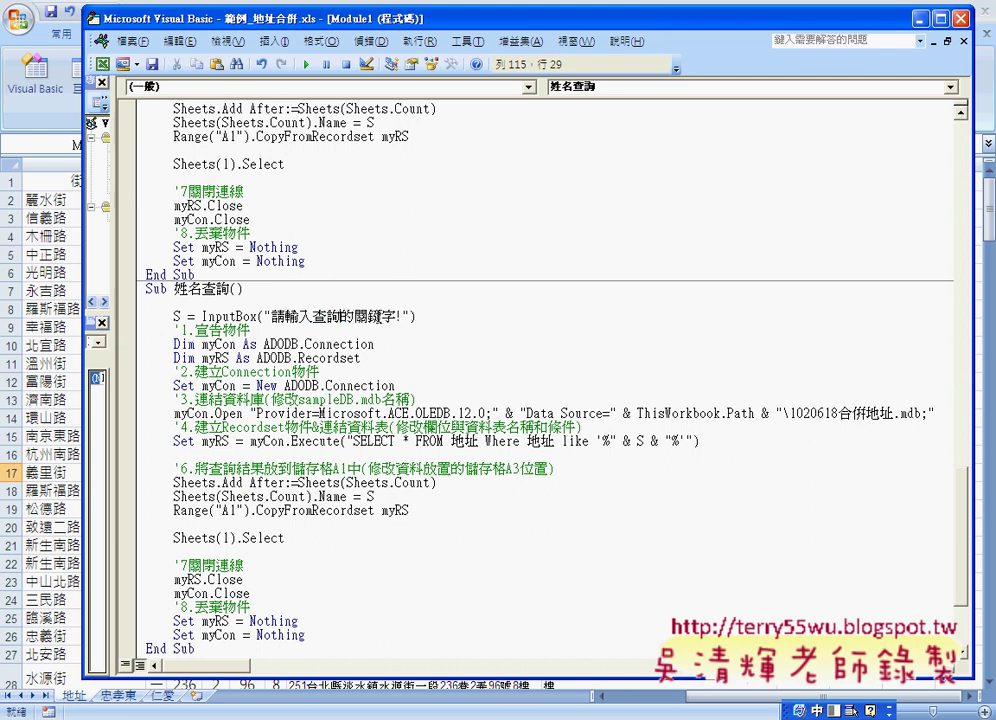